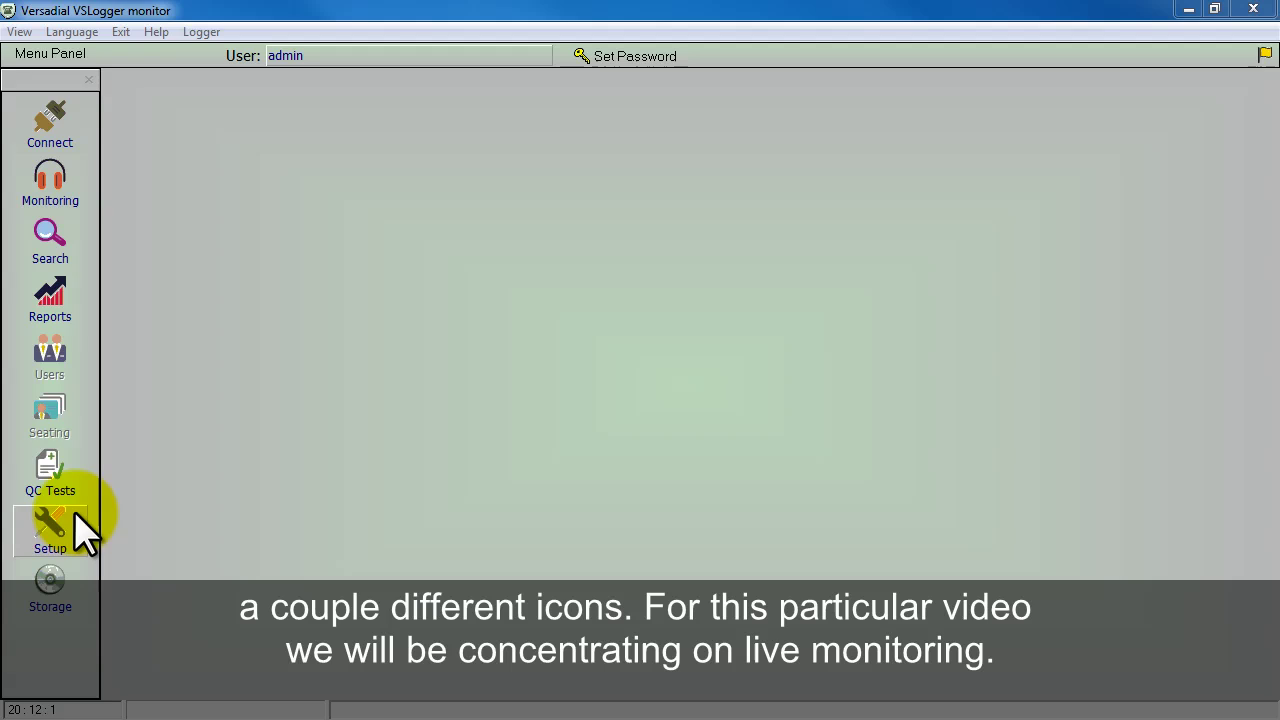
Show the live channel list, including channel 3's active call with agent 106
{"action": "left_click", "coordinate": [44, 184]}
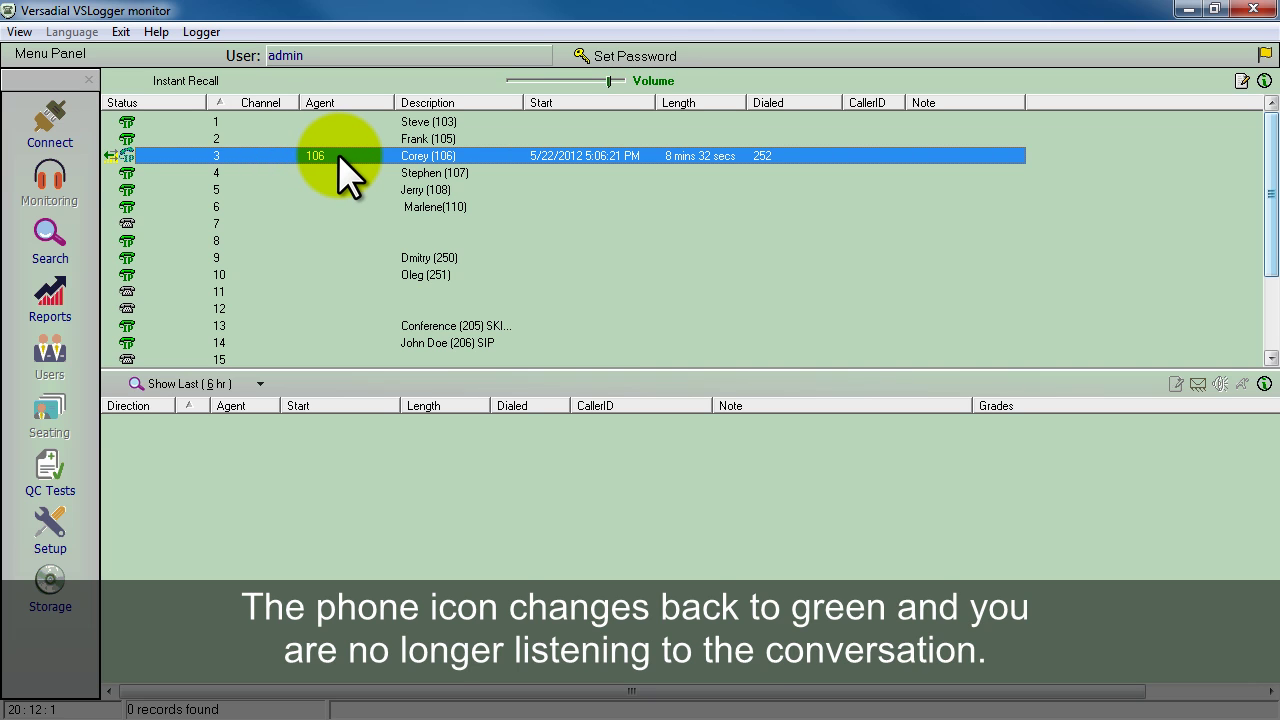
Turn on live listening for channel 3's call with Start Monitoring
{"action": "right_click", "coordinate": [338, 154]}
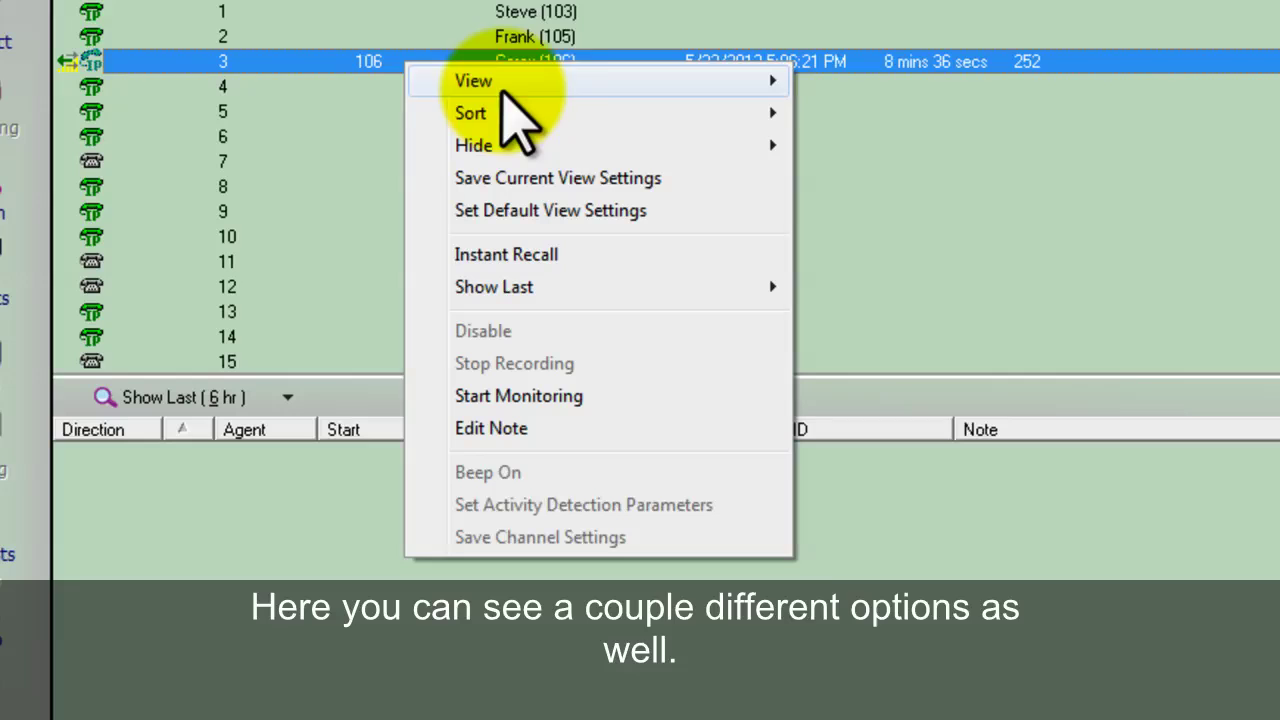
{"action": "mouse_move", "coordinate": [545, 98]}
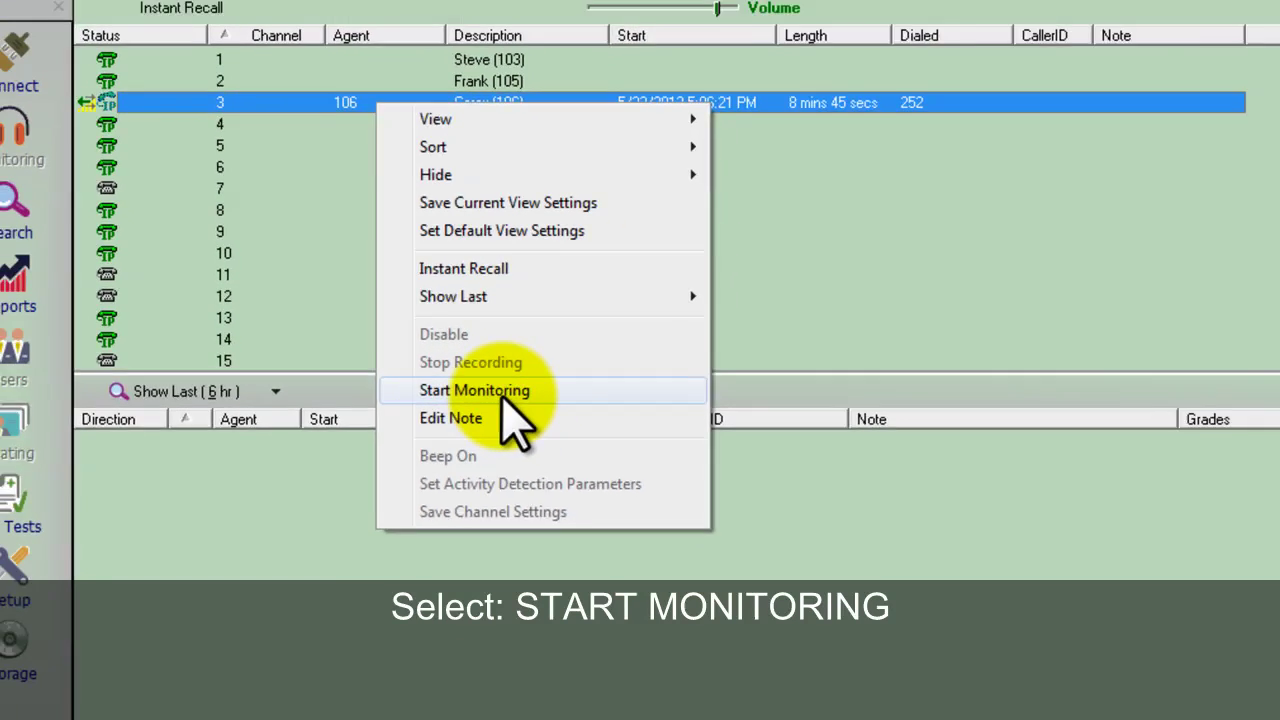
{"action": "left_click", "coordinate": [548, 395]}
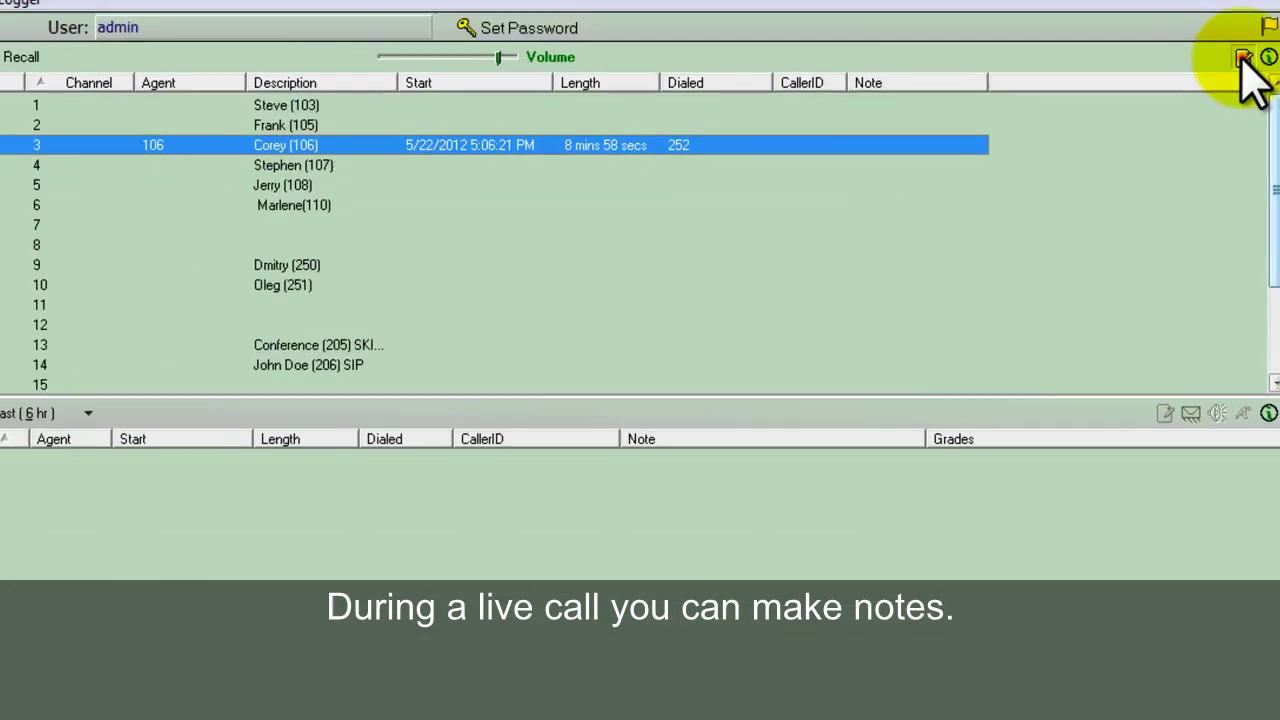
Save the note 'Great opening - share with sales force' on channel 3's live call
{"action": "left_click", "coordinate": [1206, 108]}
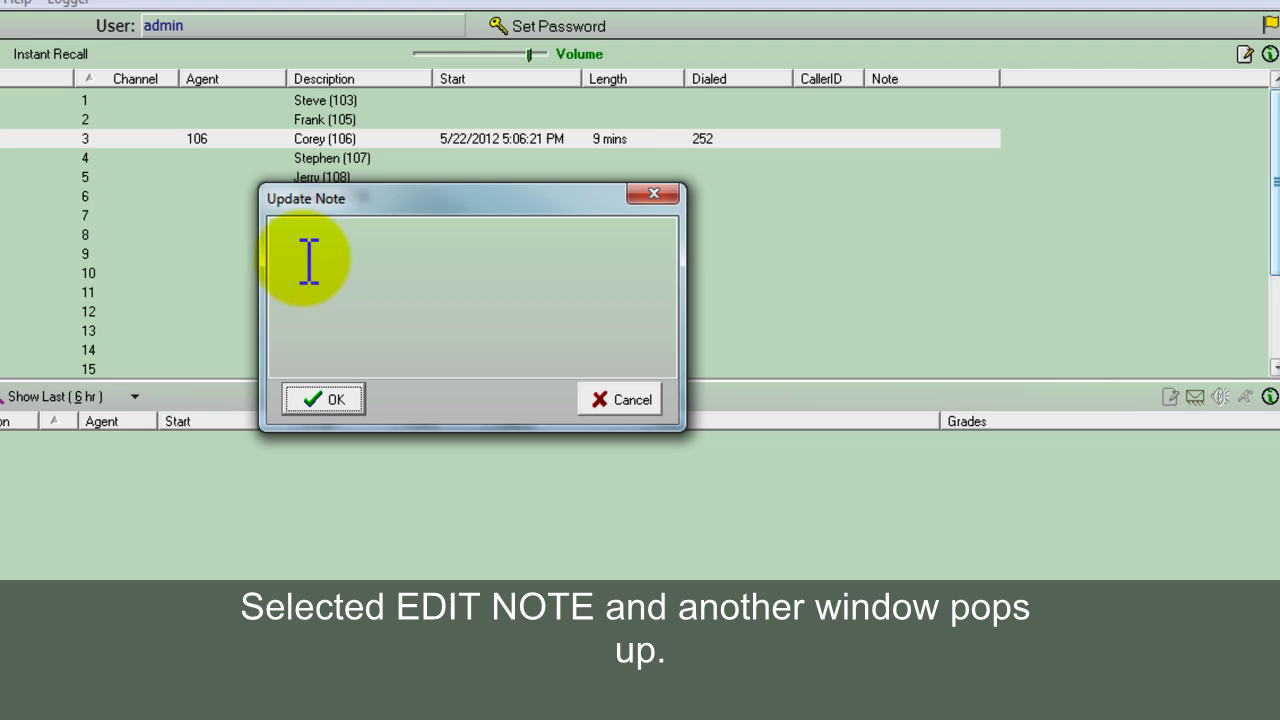
{"action": "left_click", "coordinate": [313, 248]}
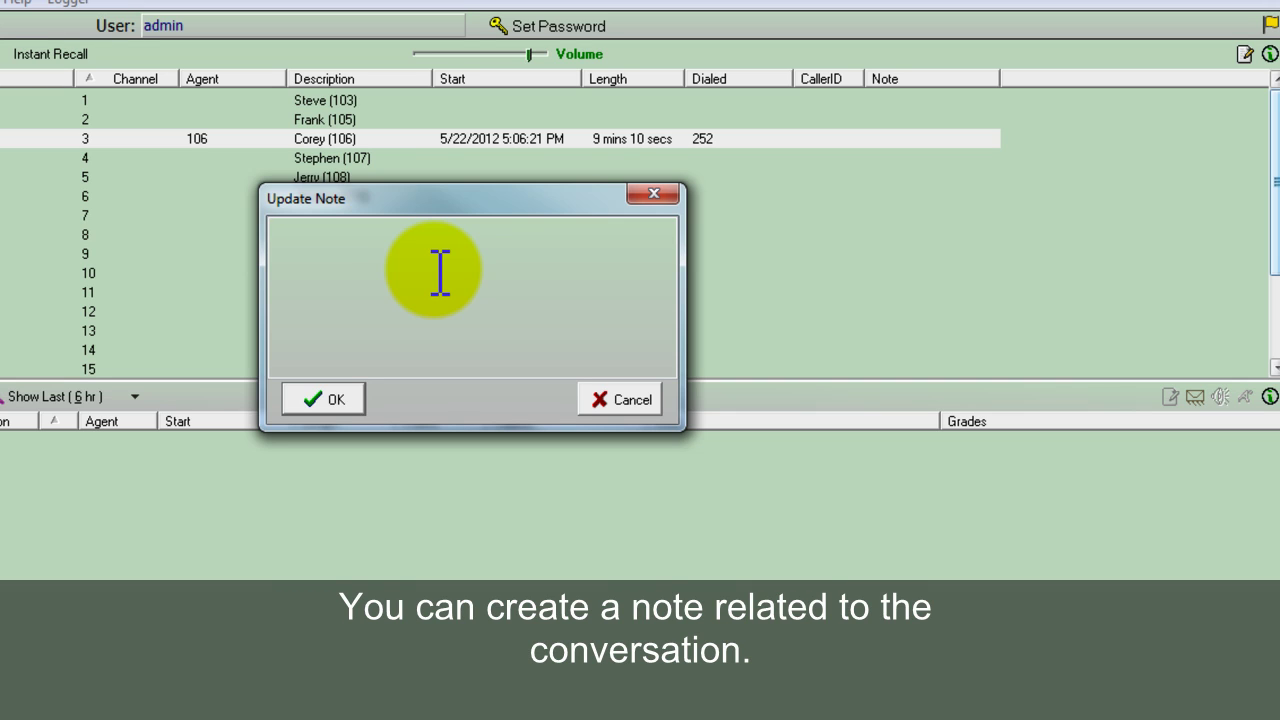
{"action": "type", "text": "Great opening - share with sales force"}
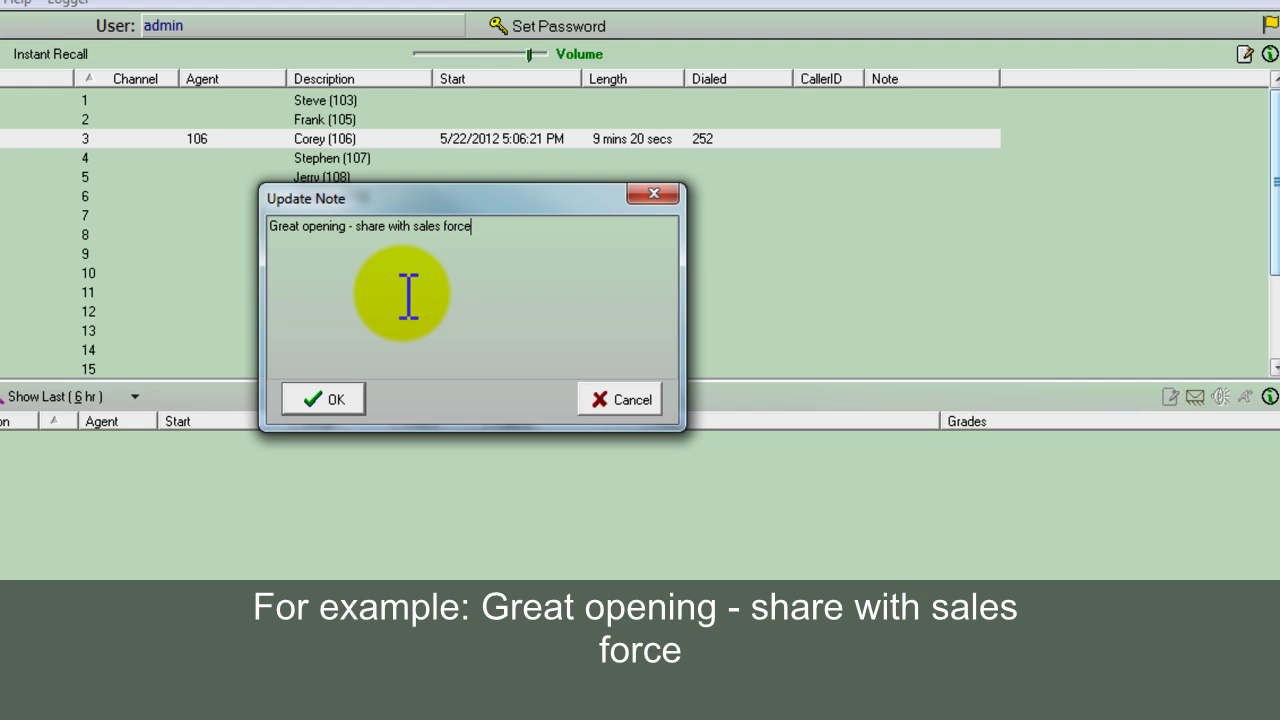
{"action": "left_click", "coordinate": [322, 399]}
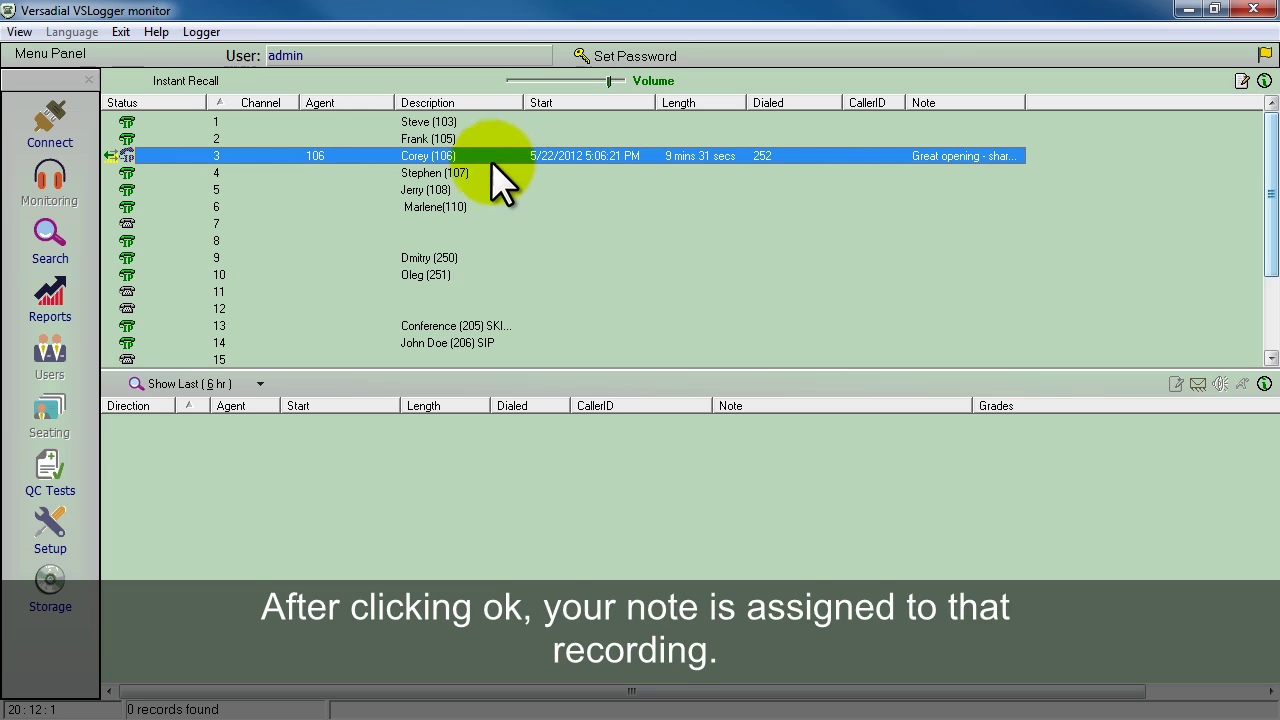
Stop listening to channel 3, then check channels 4, 5 and 6 for live calls
{"action": "right_click", "coordinate": [338, 156]}
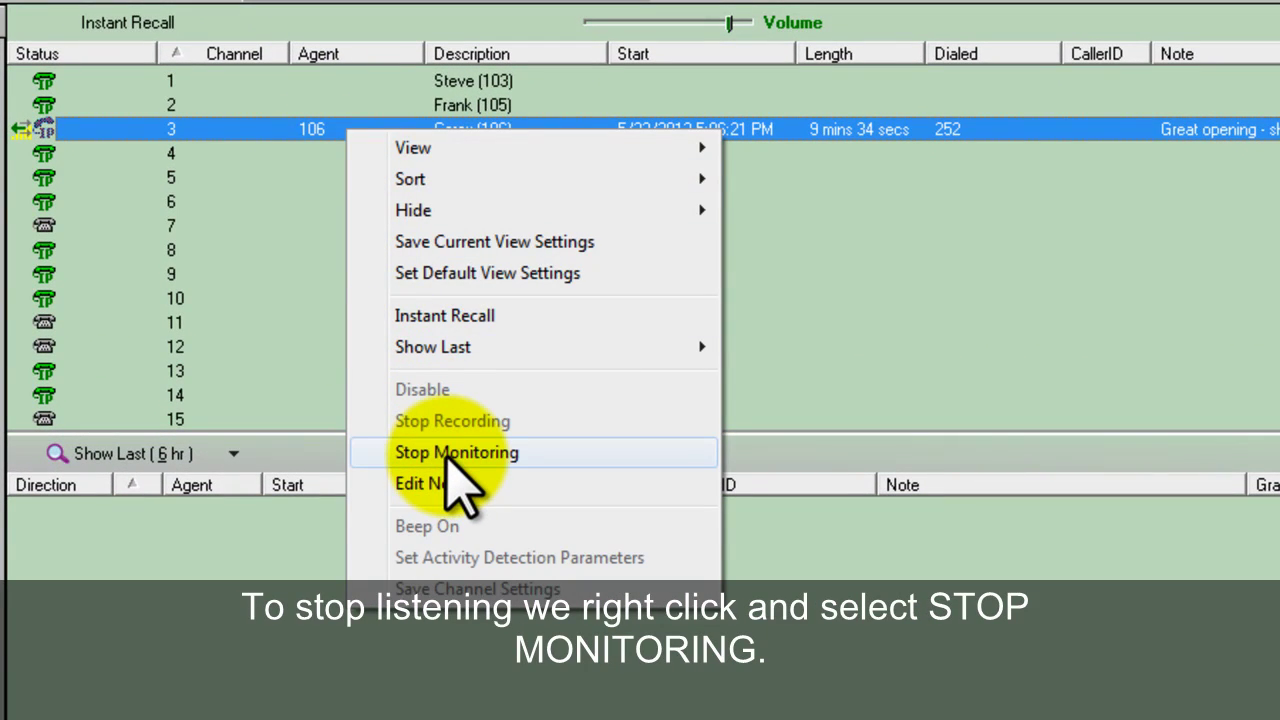
{"action": "left_click", "coordinate": [450, 455]}
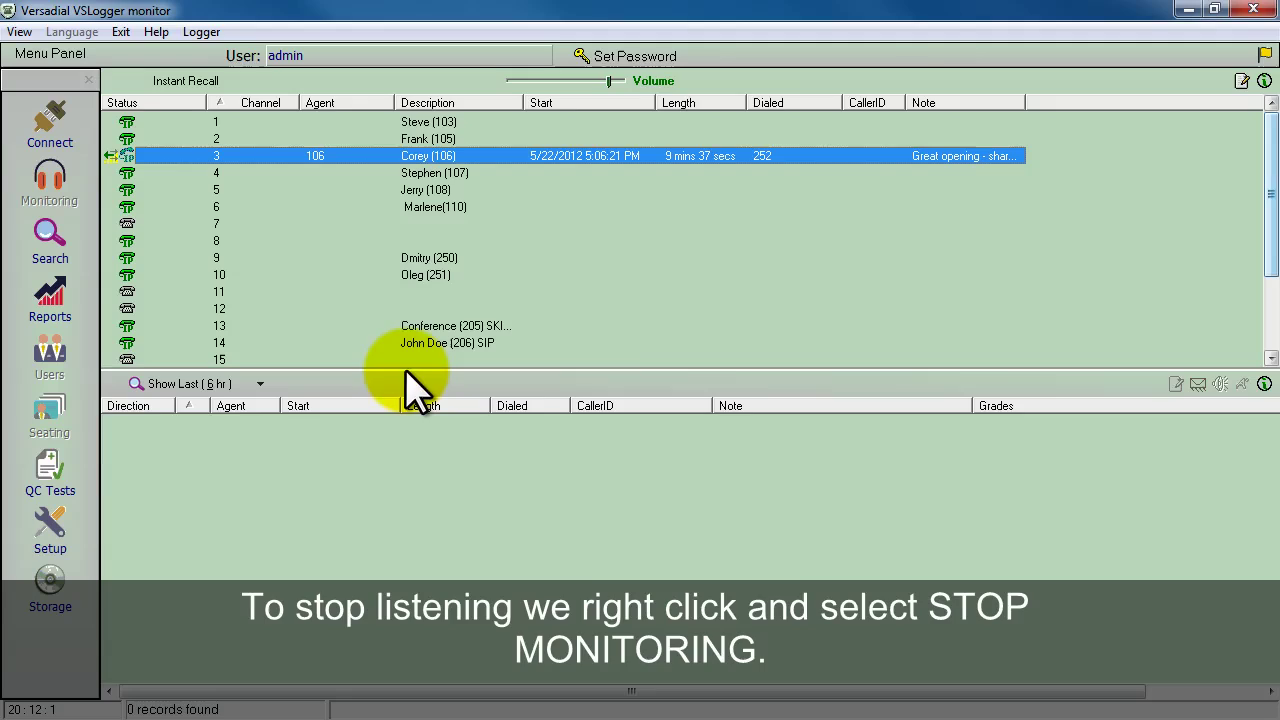
{"action": "left_click", "coordinate": [315, 170]}
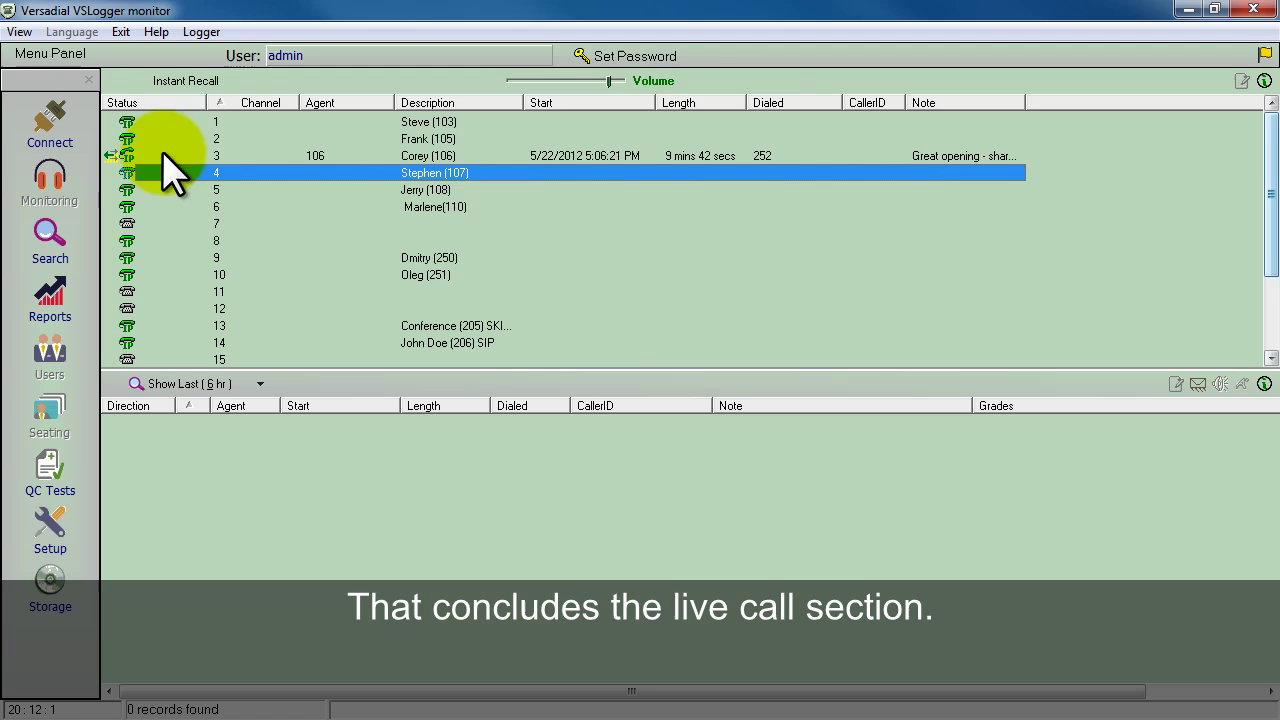
{"action": "left_click", "coordinate": [385, 188]}
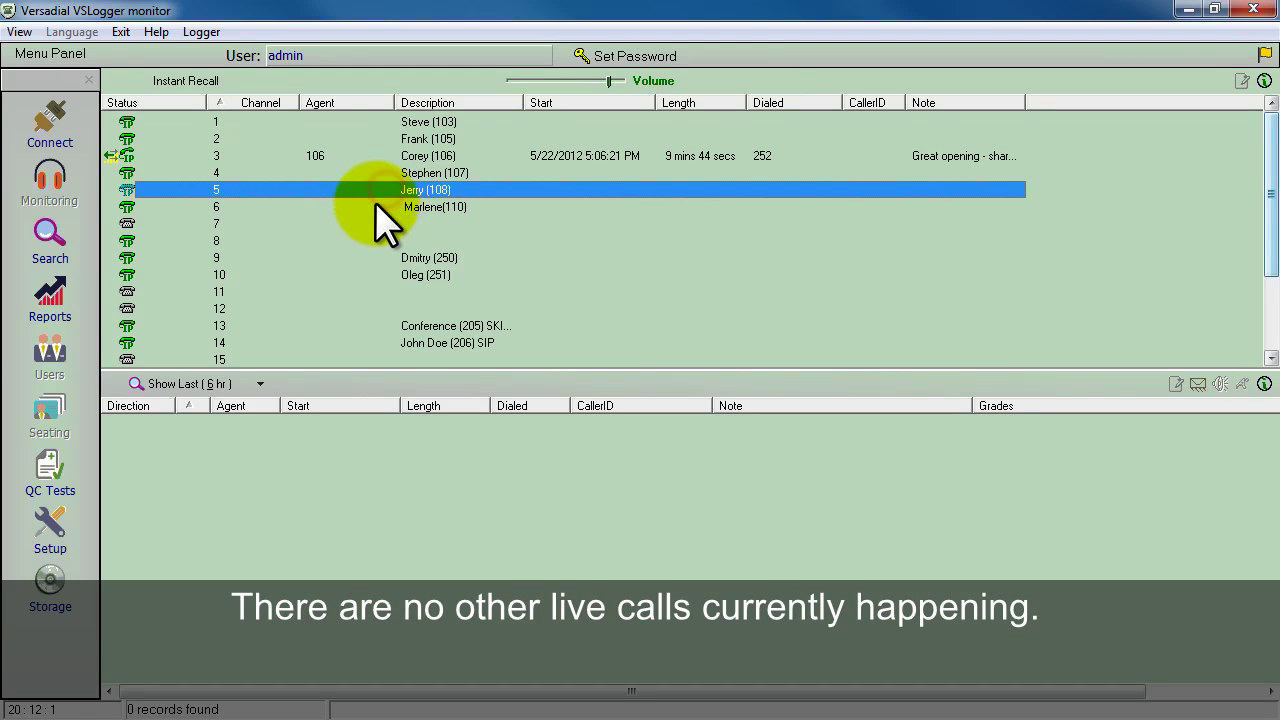
{"action": "left_click", "coordinate": [375, 202]}
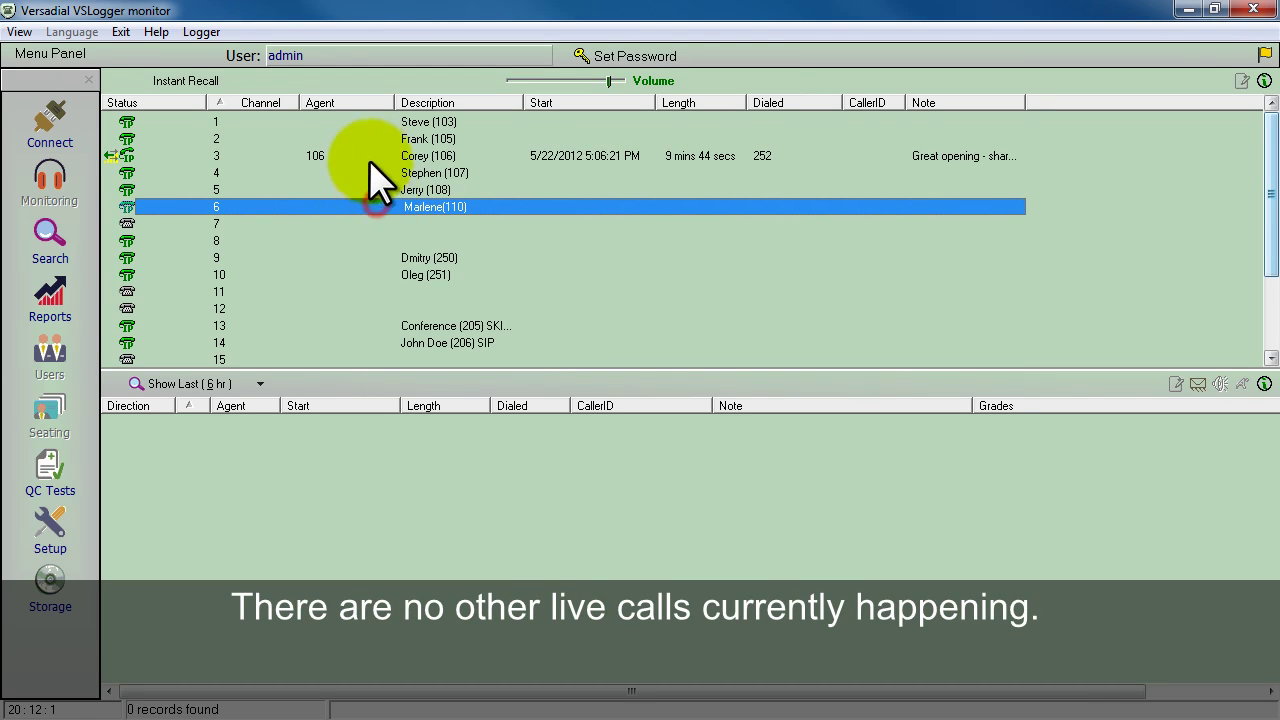
{"action": "left_click", "coordinate": [318, 155]}
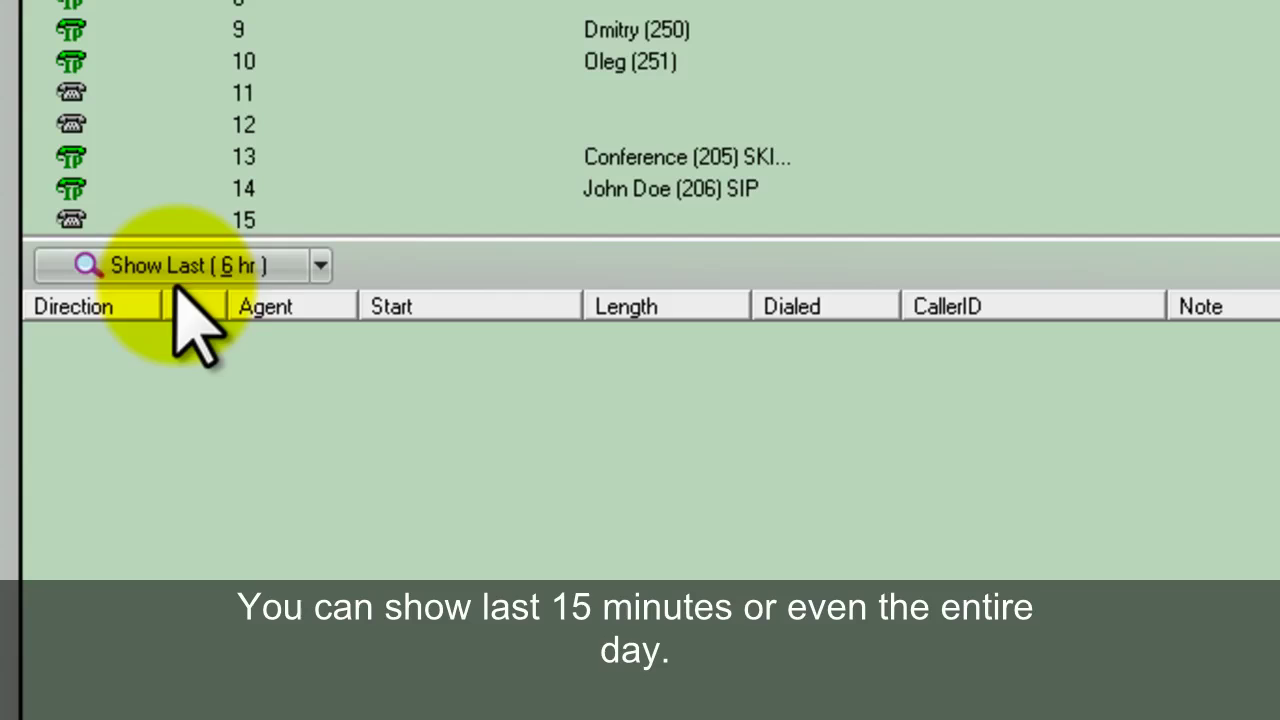
Leave the history span at 6 hr and select channel 1
{"action": "left_click", "coordinate": [319, 267]}
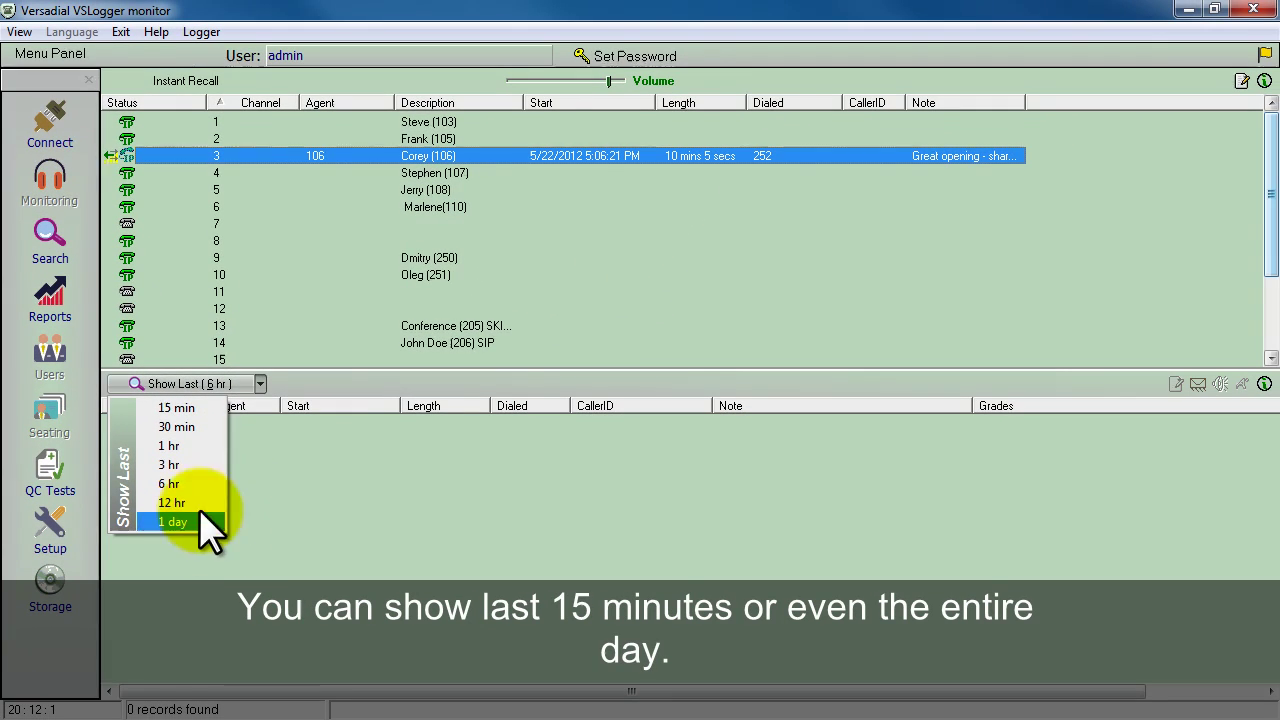
{"action": "left_click", "coordinate": [315, 480]}
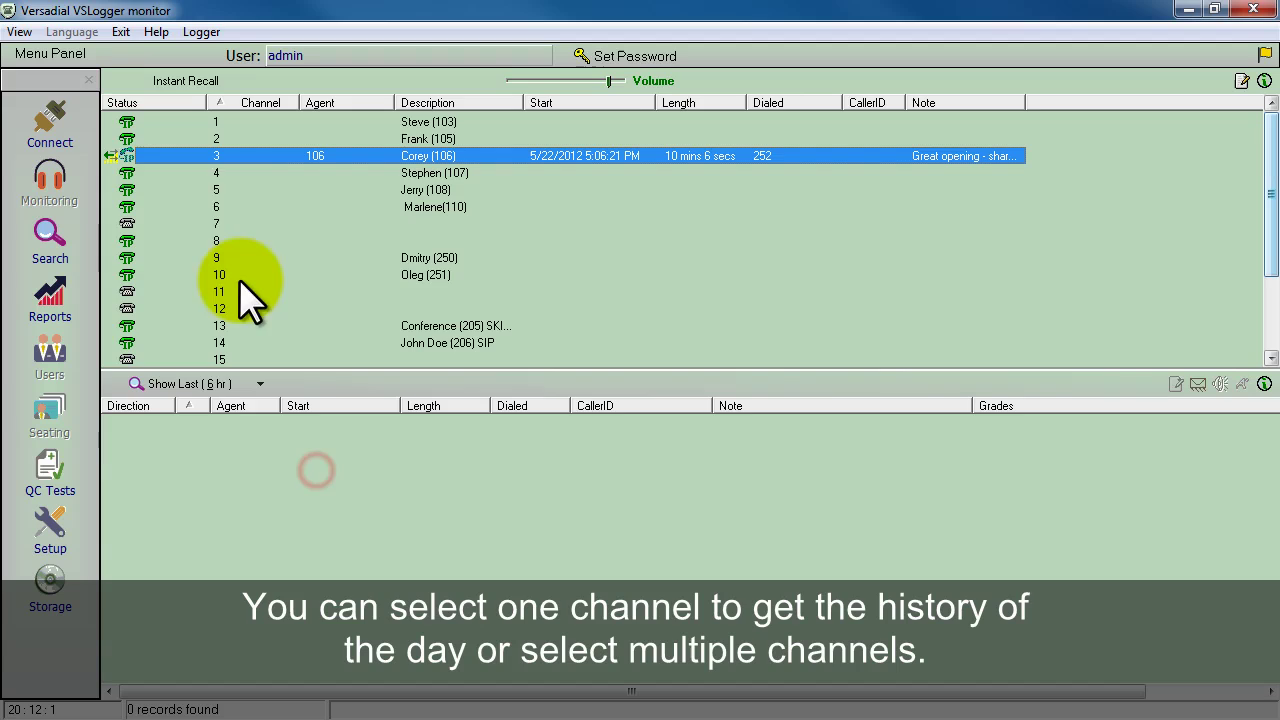
{"action": "left_click", "coordinate": [163, 119]}
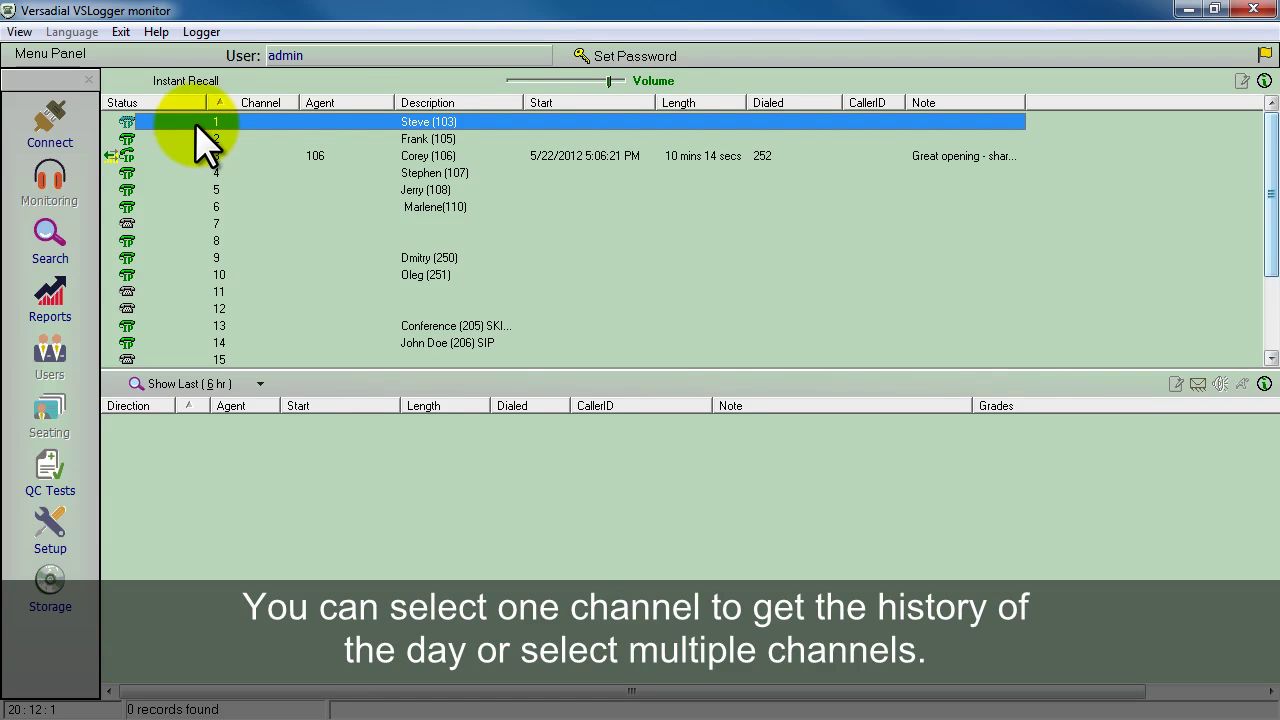
Add channel 4 to channel 1 and load their 6-hour call history
{"action": "left_click", "coordinate": [237, 173], "text": "ctrl"}
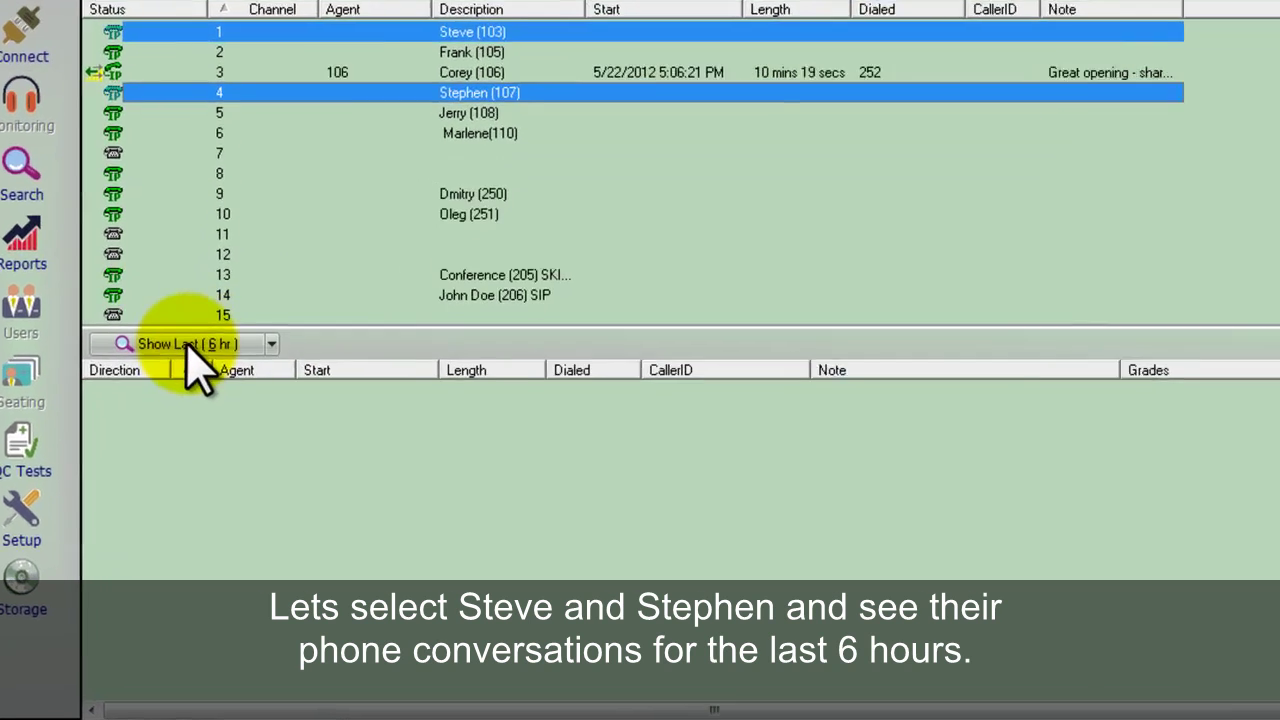
{"action": "left_click", "coordinate": [185, 383]}
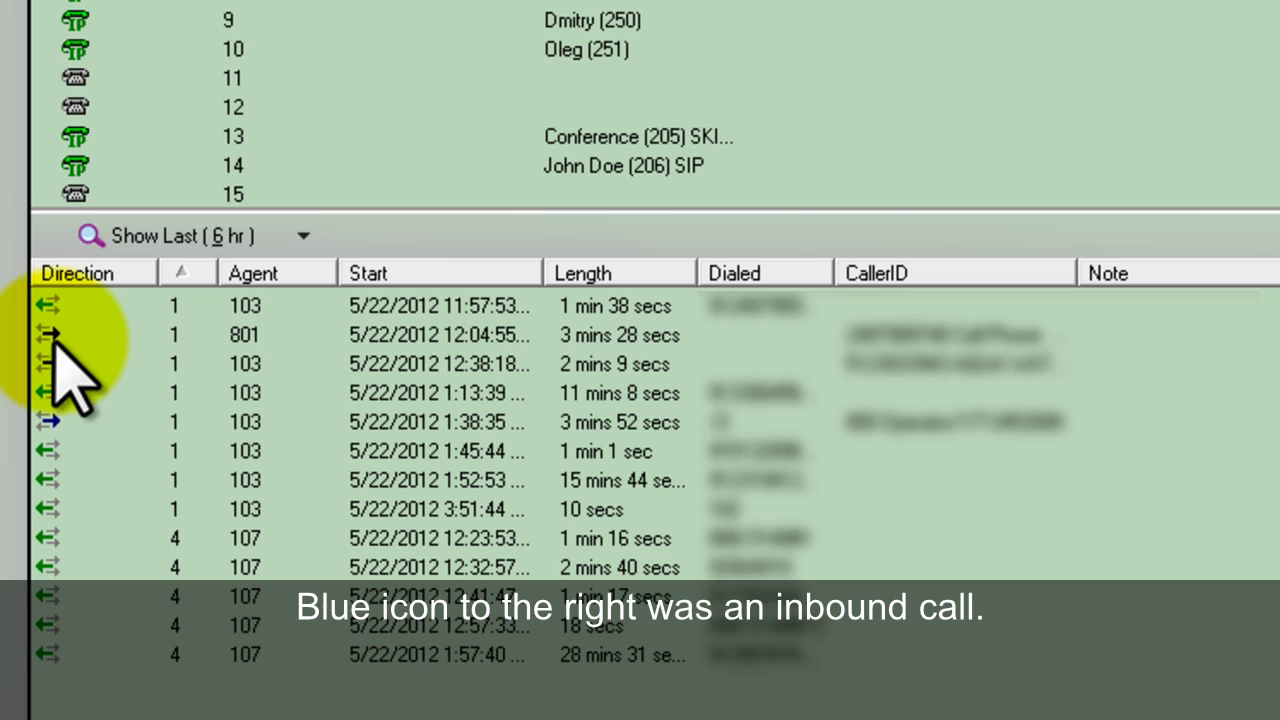
Select the 11:57:53 call and widen the Dialed and CallerID columns
{"action": "left_click", "coordinate": [51, 330]}
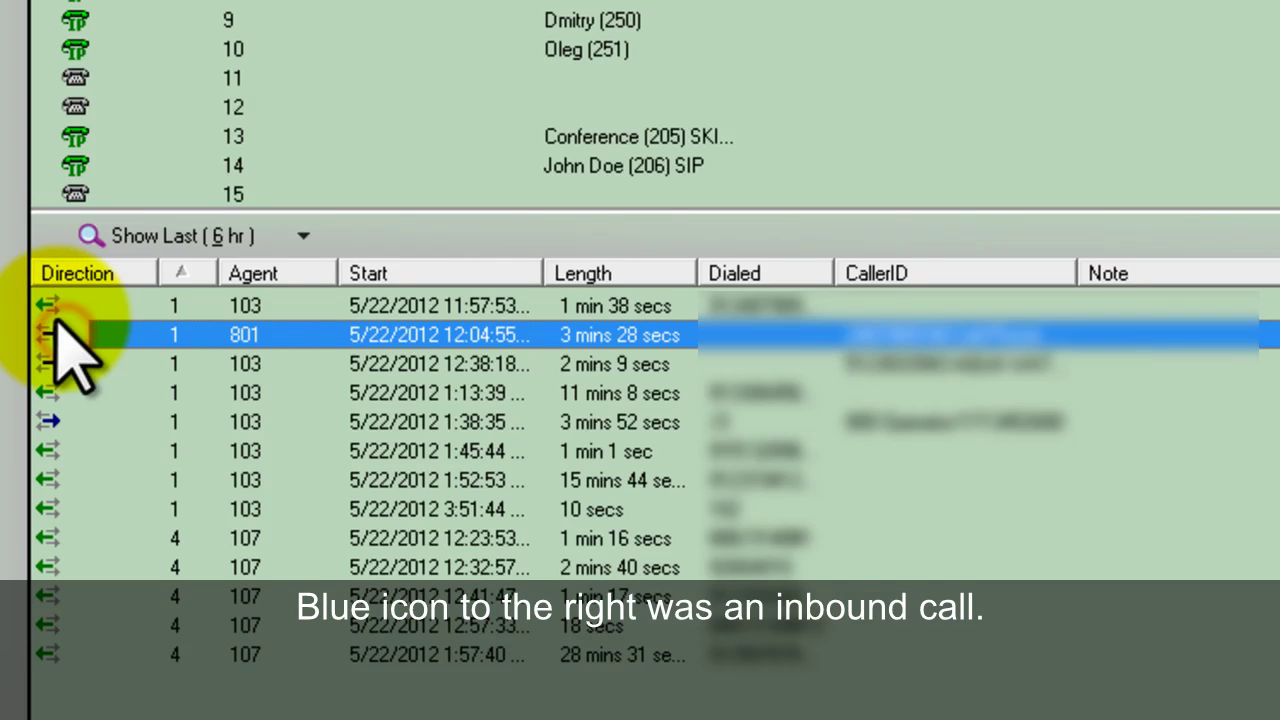
{"action": "left_click", "coordinate": [51, 306]}
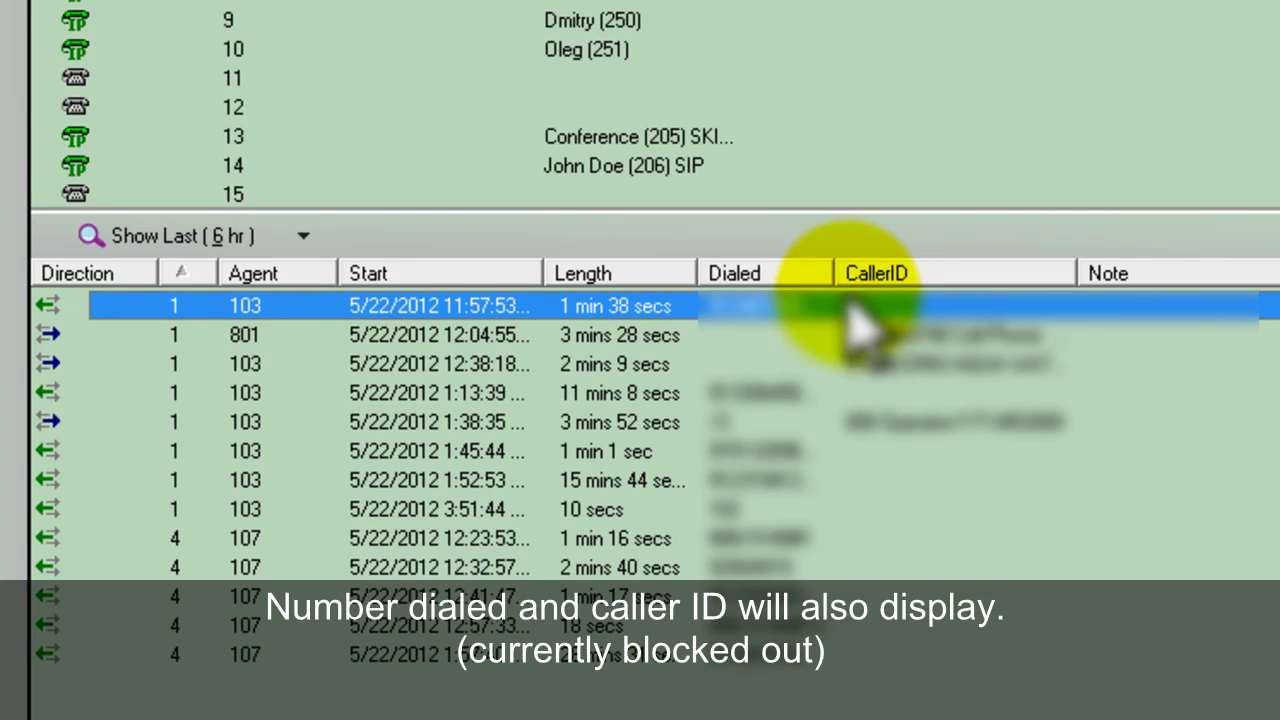
{"action": "left_click_drag", "start_coordinate": [832, 272], "coordinate": [916, 272]}
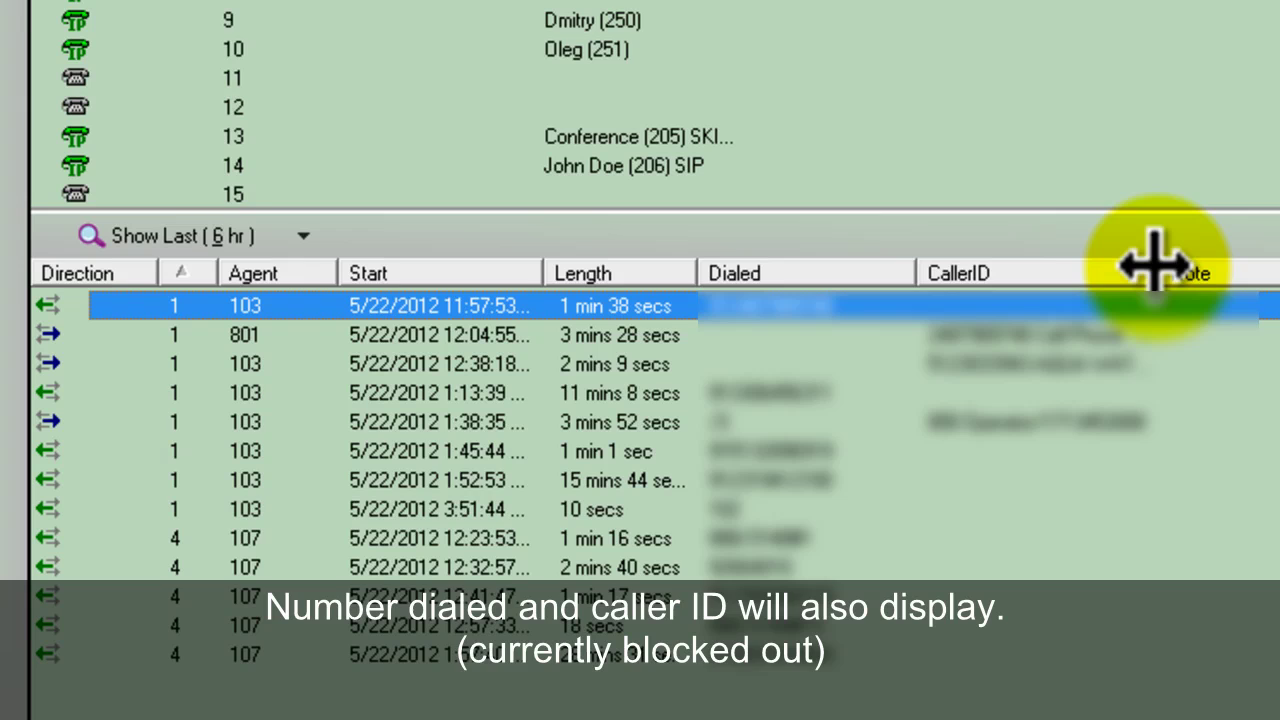
{"action": "left_click_drag", "start_coordinate": [1155, 268], "coordinate": [1268, 268]}
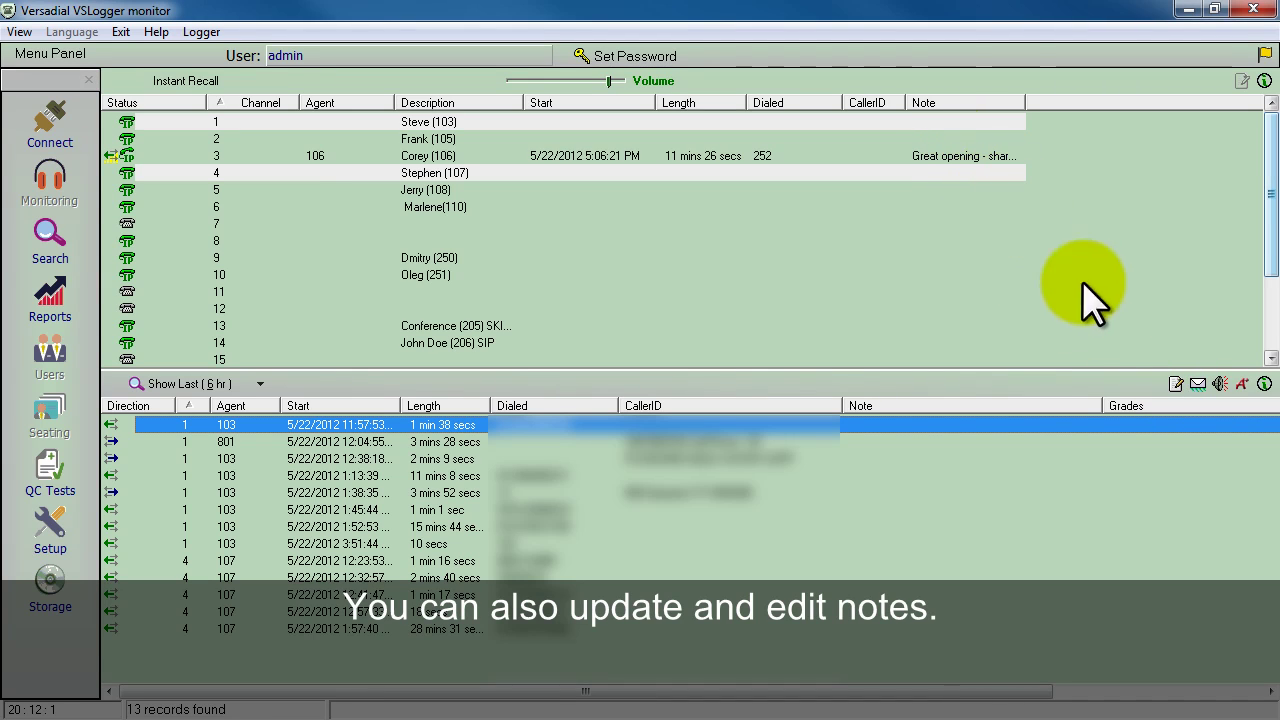
{"action": "left_click", "coordinate": [1177, 383]}
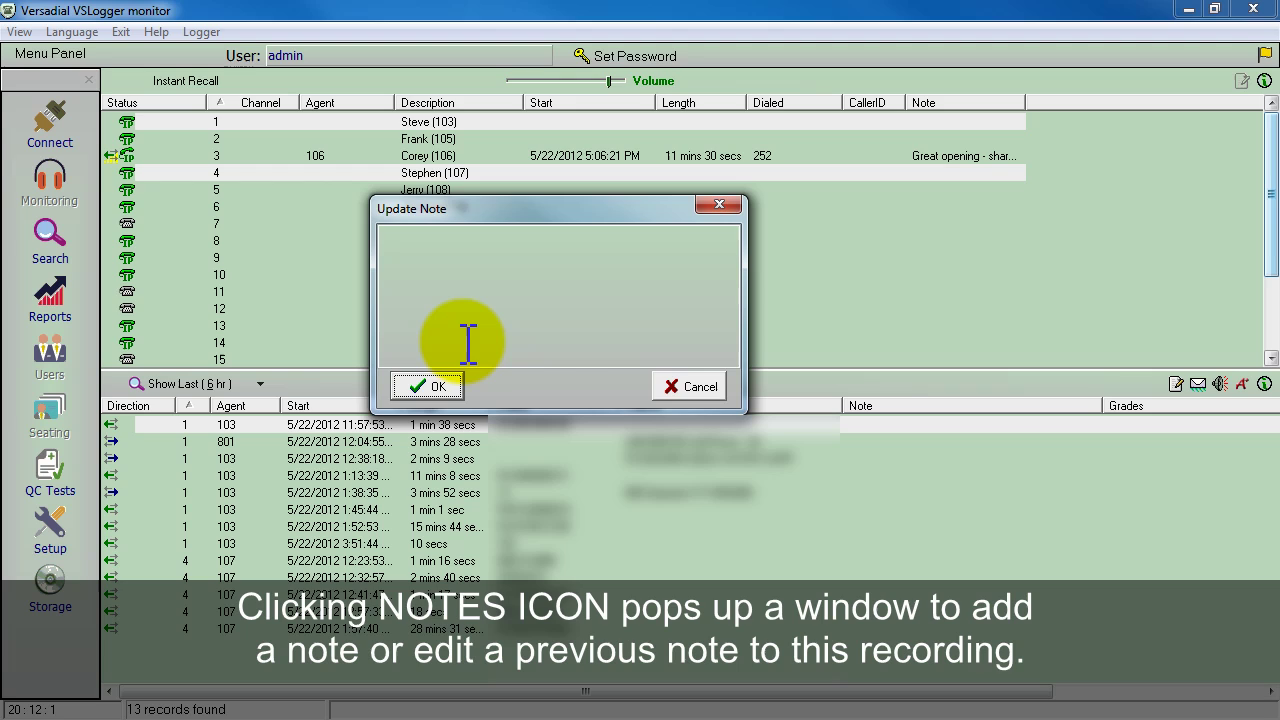
{"action": "left_click", "coordinate": [735, 204]}
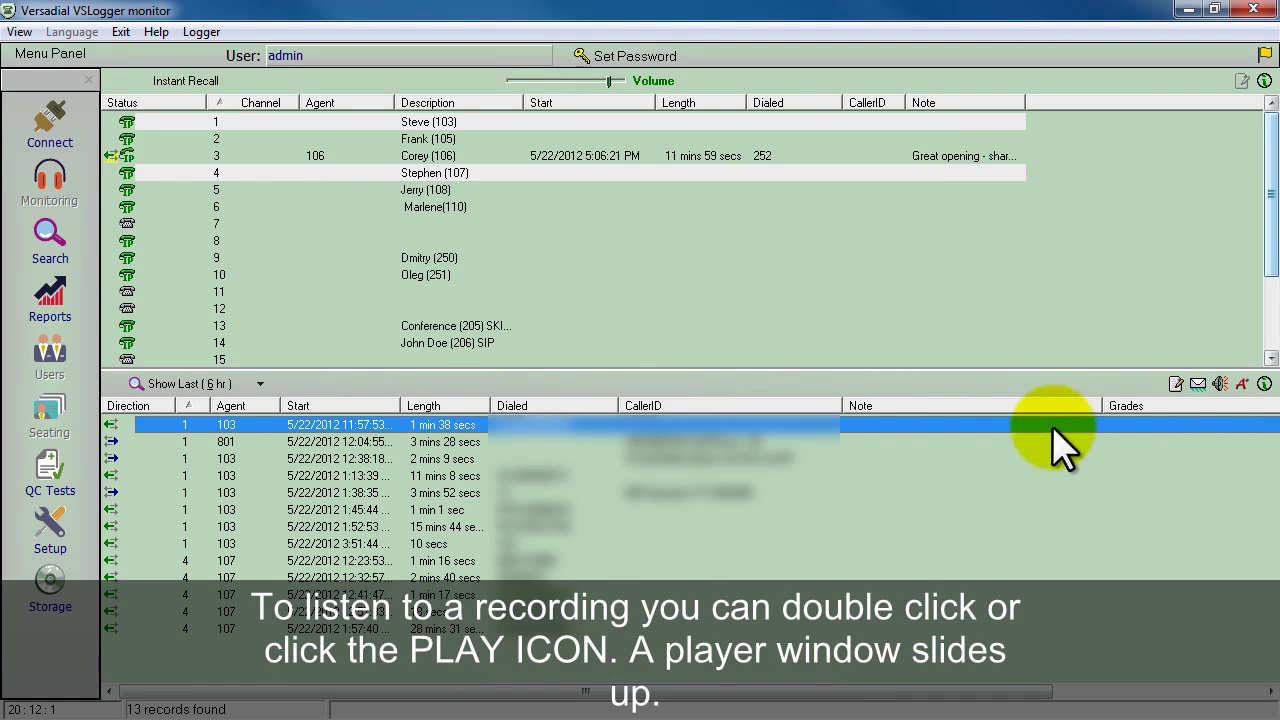
Play the 11:57:53 channel 1 recording without saving bookmark changes
{"action": "left_click", "coordinate": [1219, 384]}
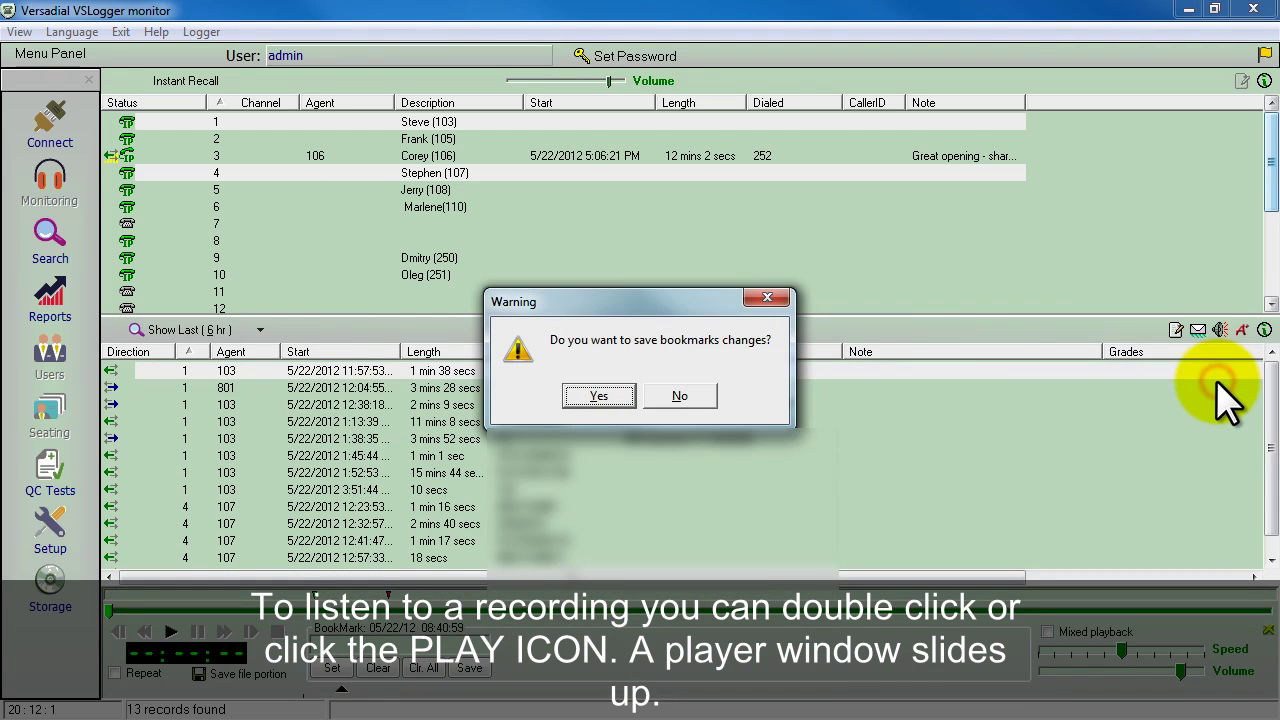
{"action": "left_click", "coordinate": [697, 398]}
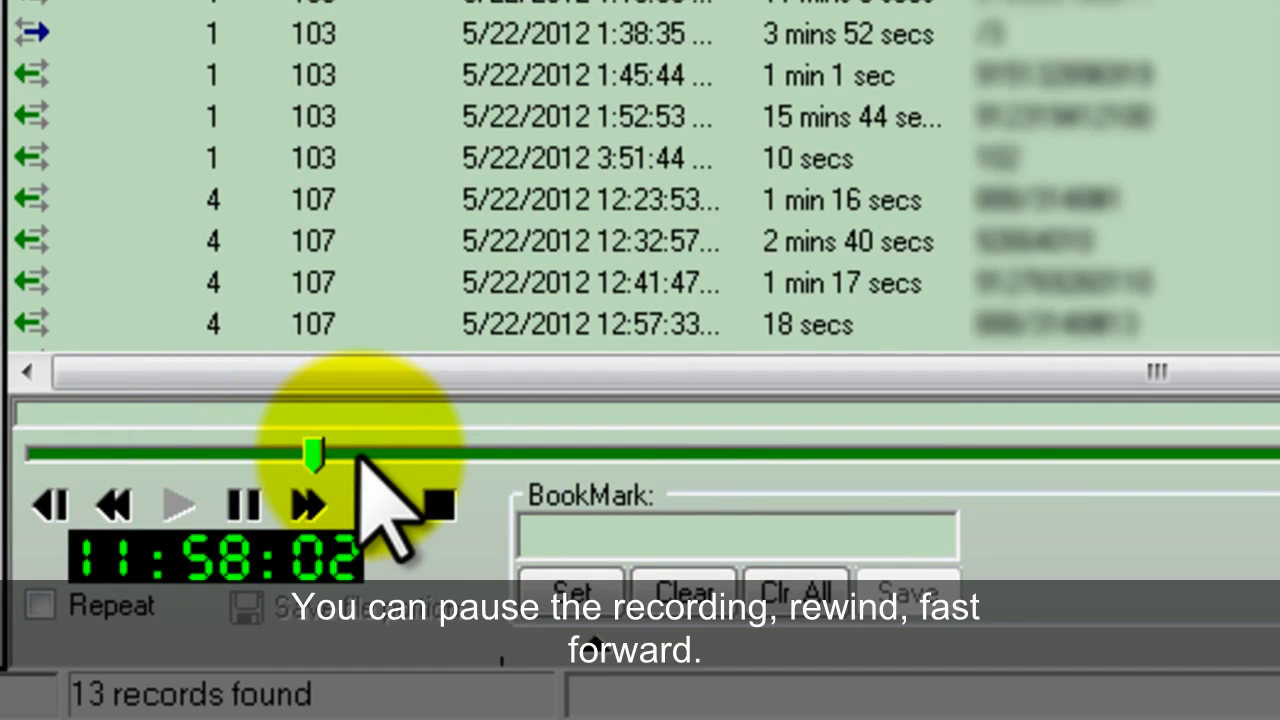
Set a start bookmark at 11:58:05 and an end bookmark at 11:58:11
{"action": "left_click", "coordinate": [250, 500]}
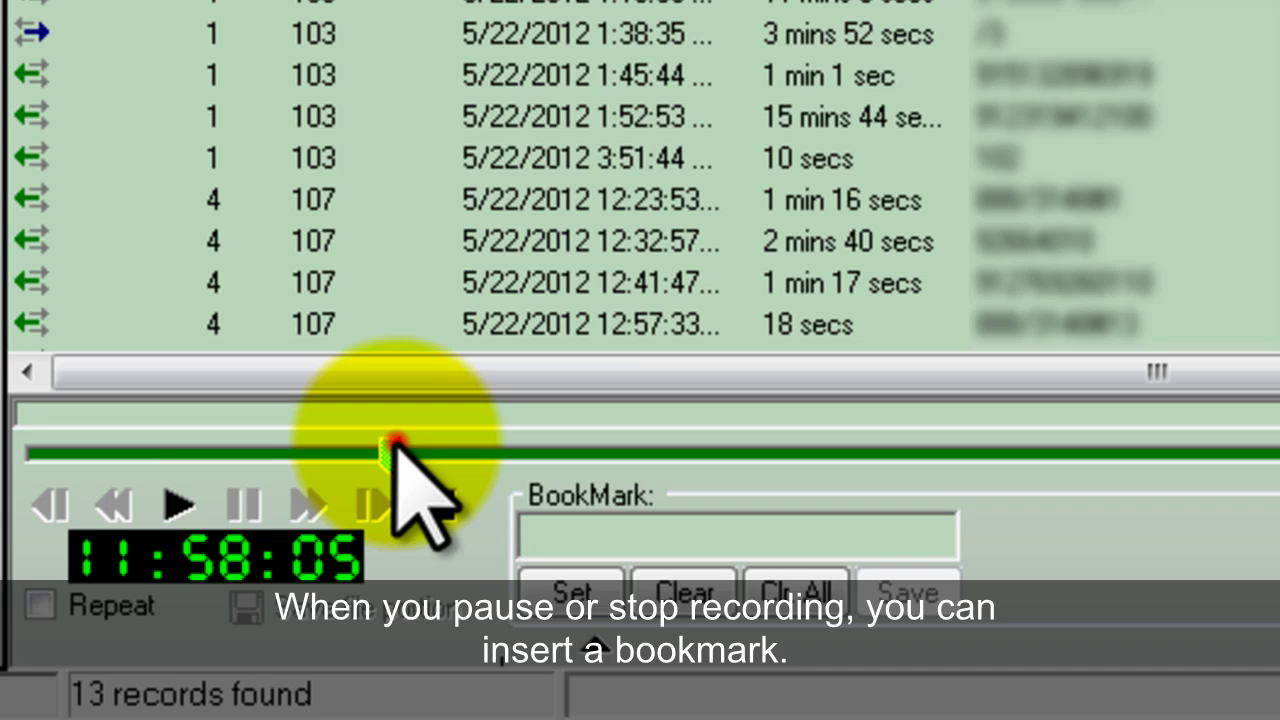
{"action": "left_click", "coordinate": [395, 445]}
{"action": "left_click", "coordinate": [568, 590]}
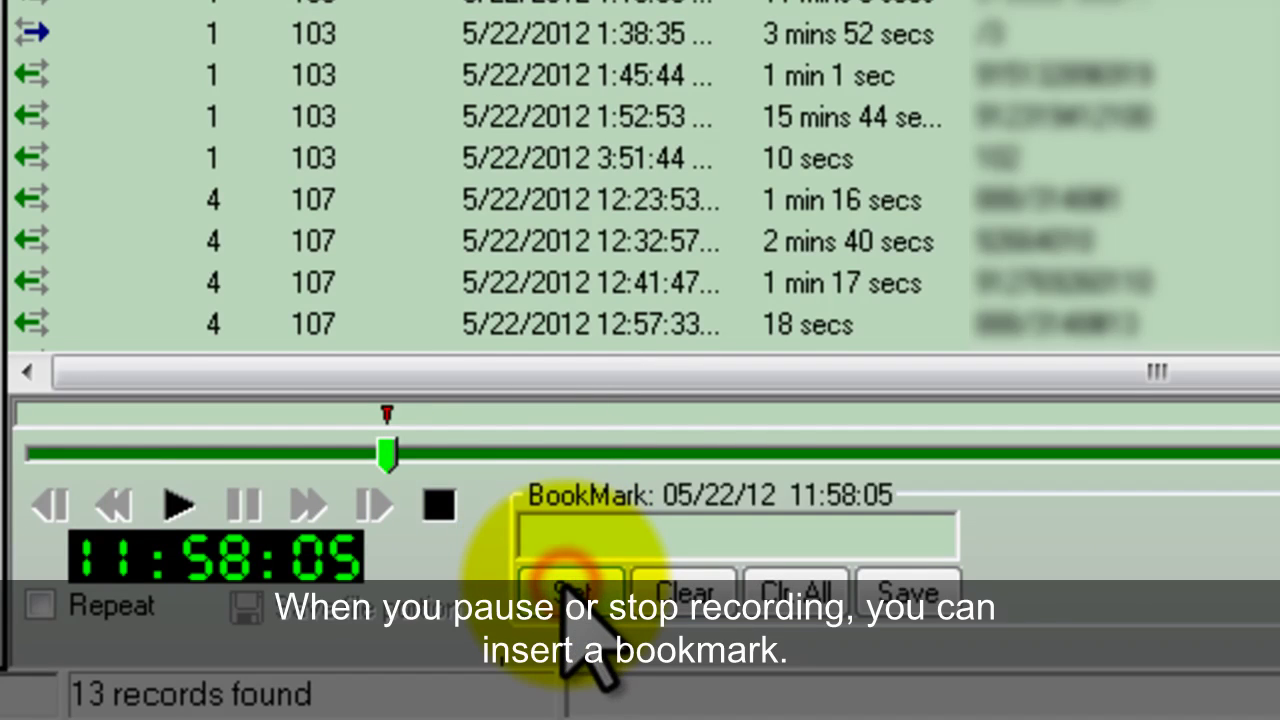
{"action": "left_click", "coordinate": [180, 503]}
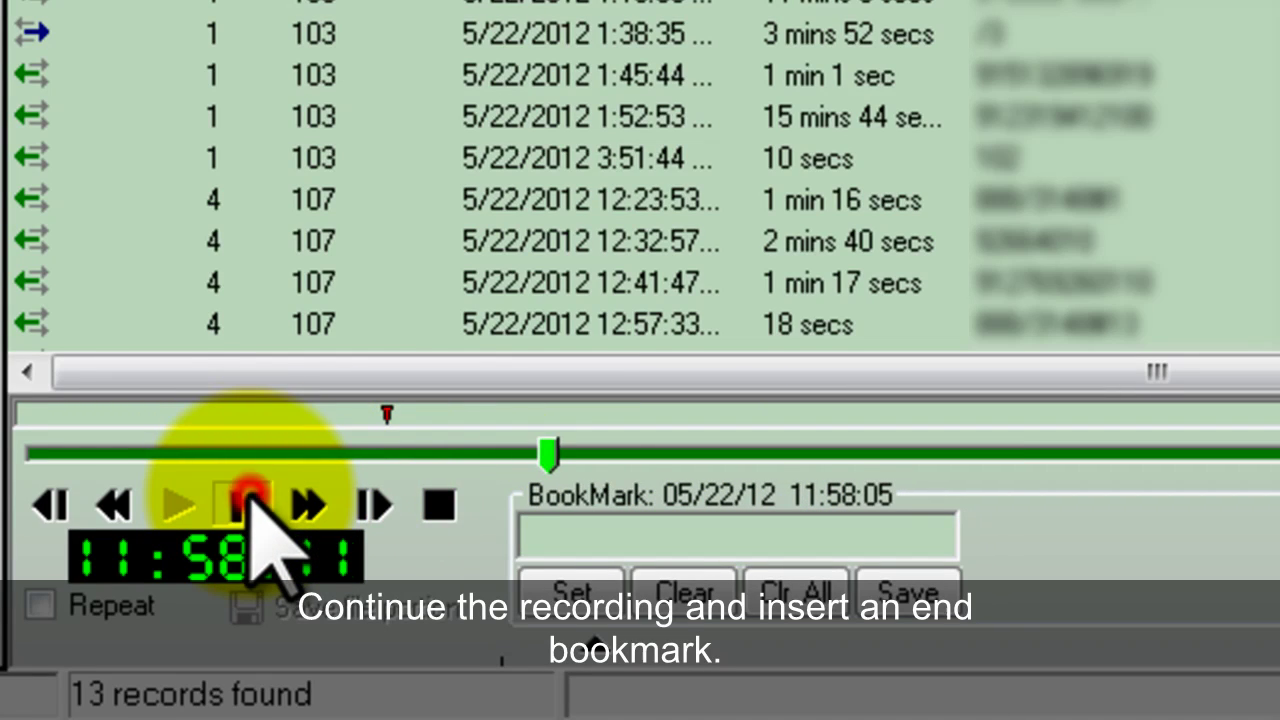
{"action": "left_click", "coordinate": [250, 500]}
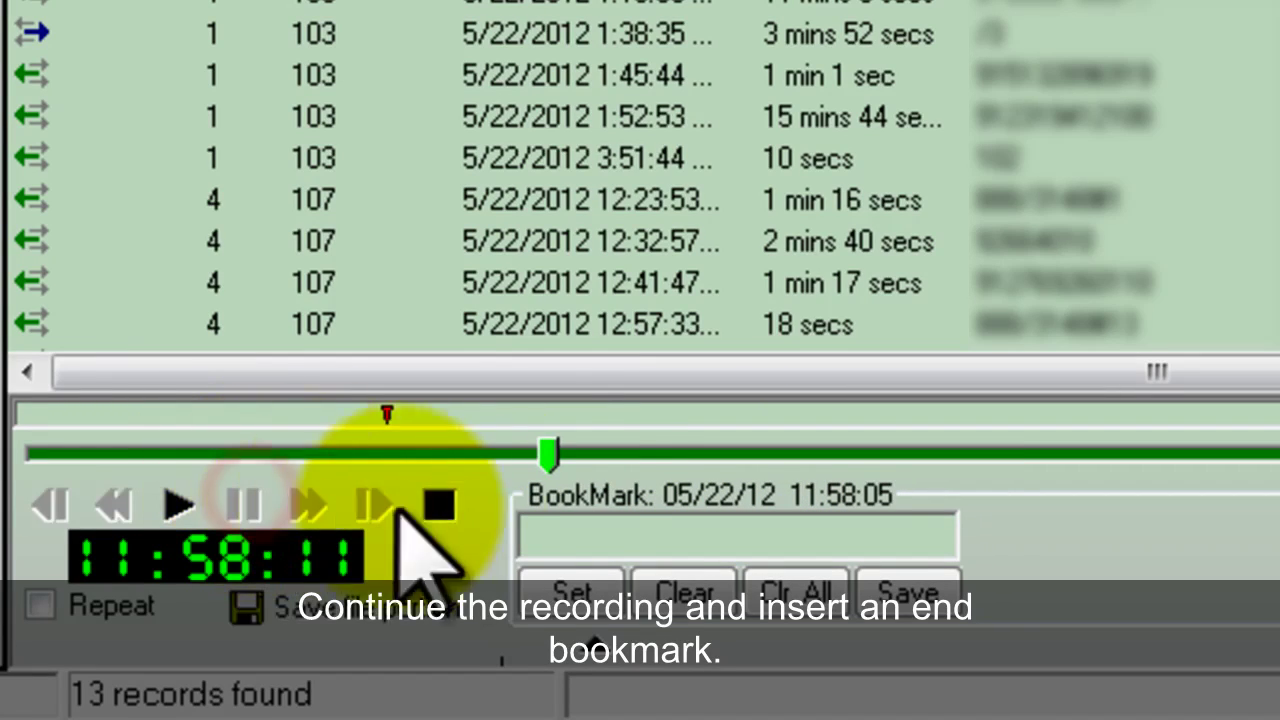
{"action": "left_click", "coordinate": [558, 580]}
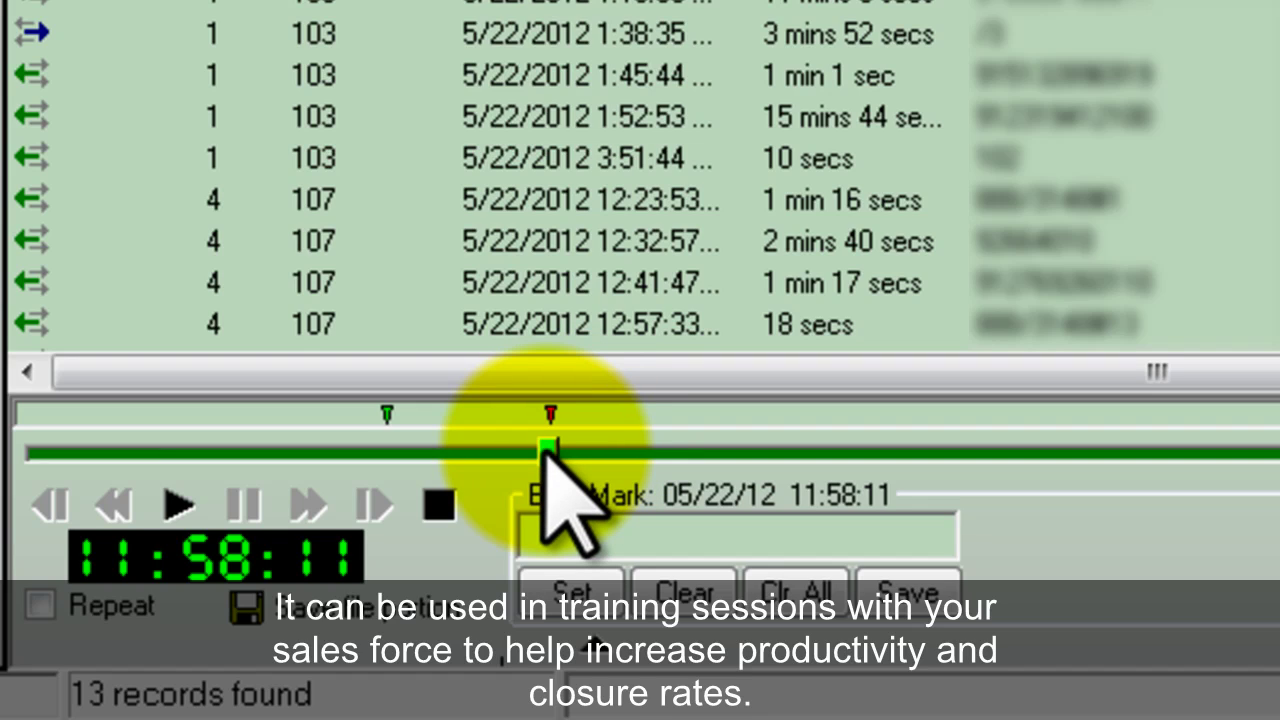
Drag the playback slider ahead to 11:58:26, past the end bookmark
{"action": "left_click_drag", "start_coordinate": [548, 447], "coordinate": [1007, 450]}
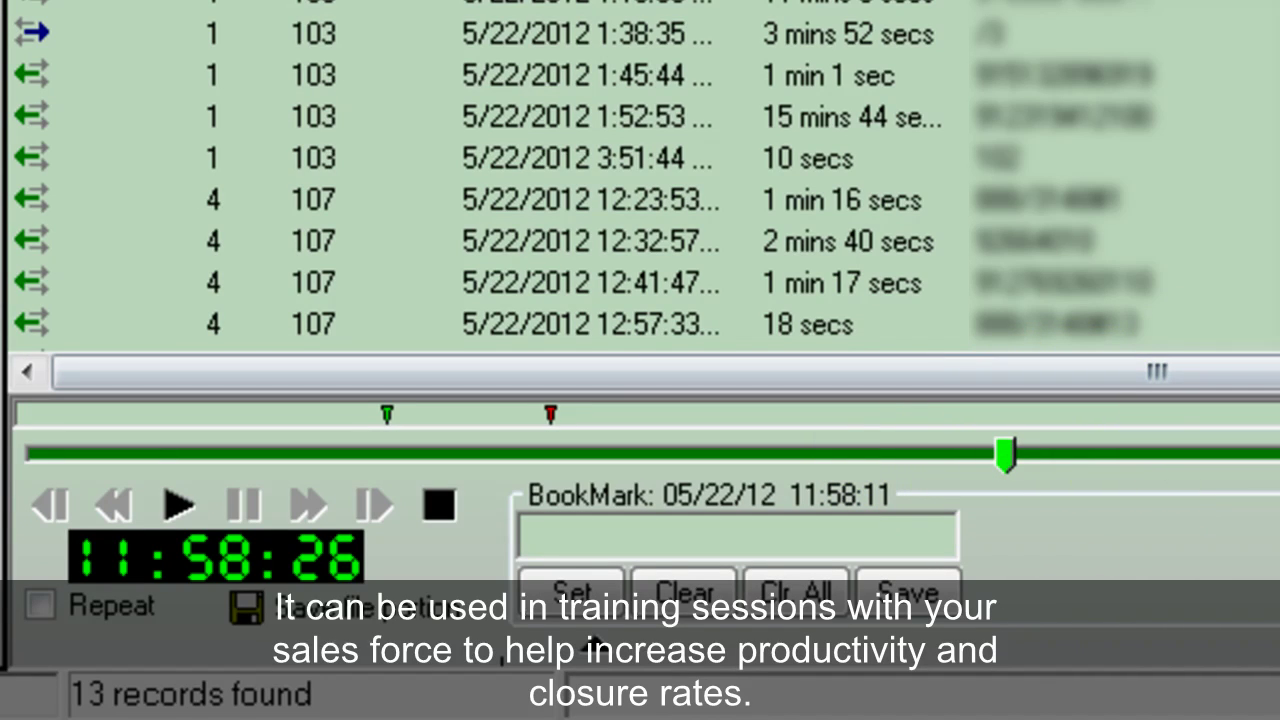